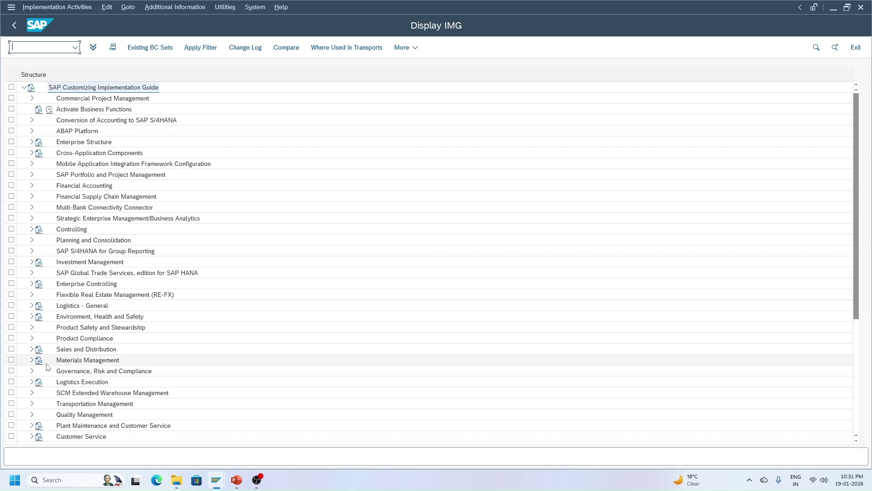
Open Define Valuation Classes in the IMG under Materials Management, Valuation and Account Assignment, Account Determination Without Wizard.
{"action": "left_click", "coordinate": [31, 360]}
{"action": "left_click", "coordinate": [65, 353]}
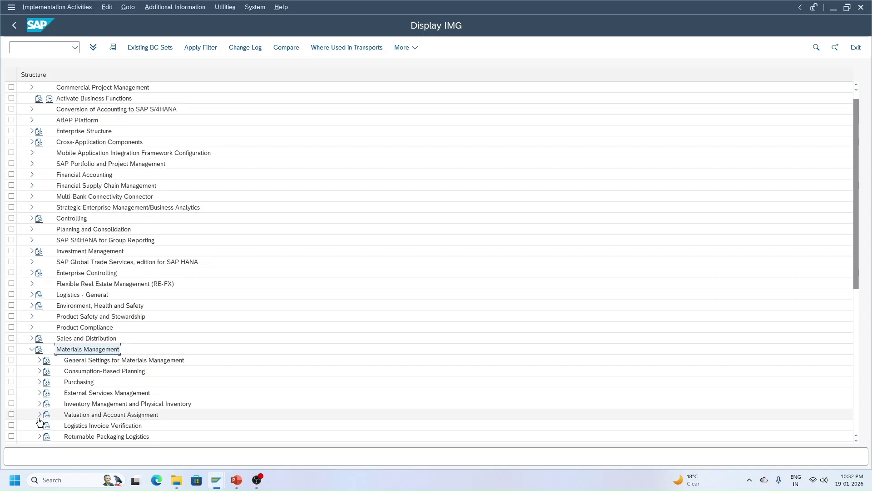
{"action": "double_click", "coordinate": [88, 414]}
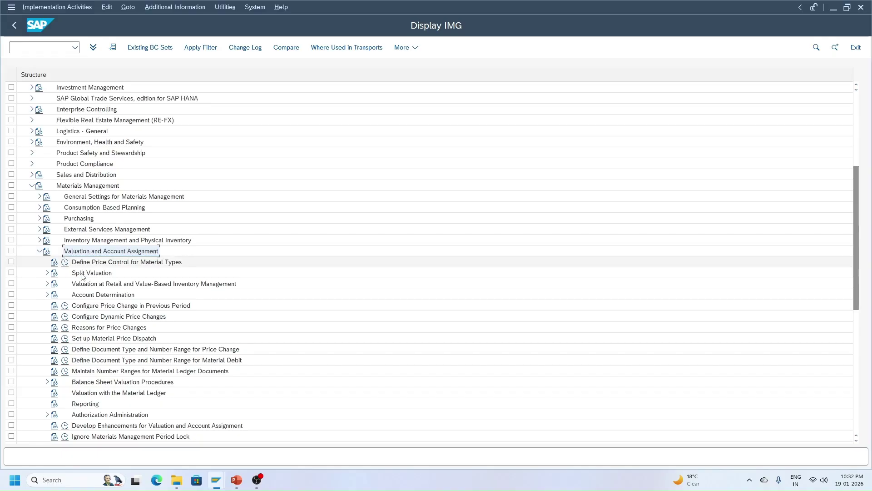
{"action": "left_click", "coordinate": [48, 295]}
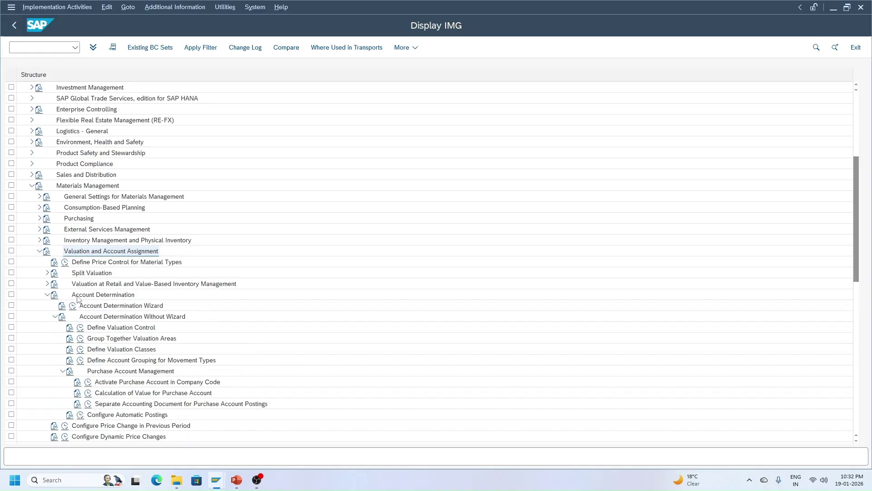
{"action": "left_click", "coordinate": [82, 295]}
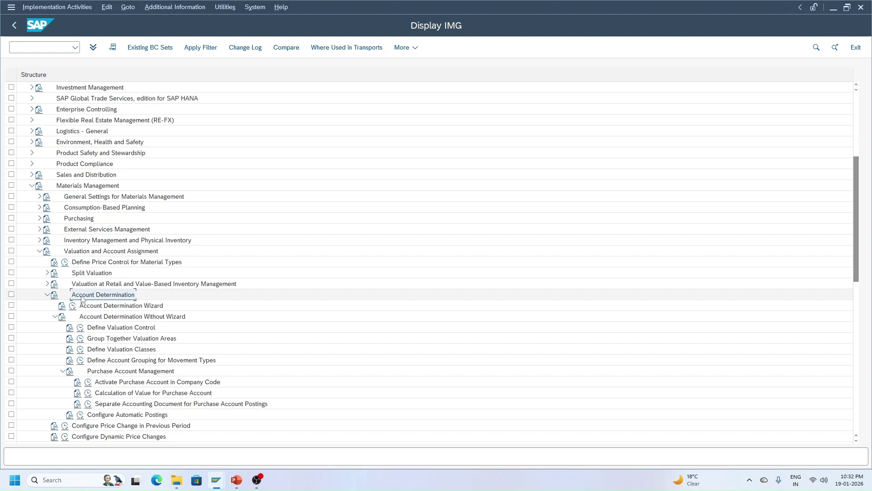
{"action": "left_click", "coordinate": [80, 351]}
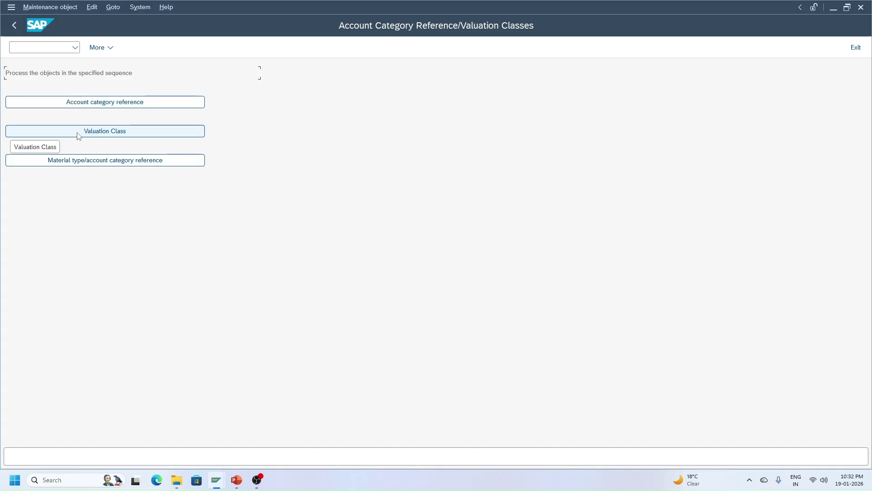
Create account category reference VACR with description "Vacr account category Referenc" and save it in the proposed customizing request.
{"action": "left_click", "coordinate": [86, 102]}
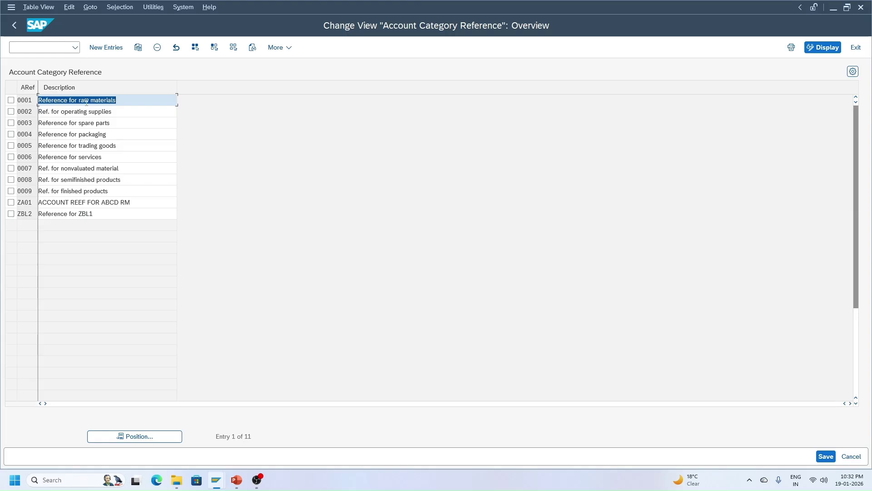
{"action": "left_click", "coordinate": [107, 48]}
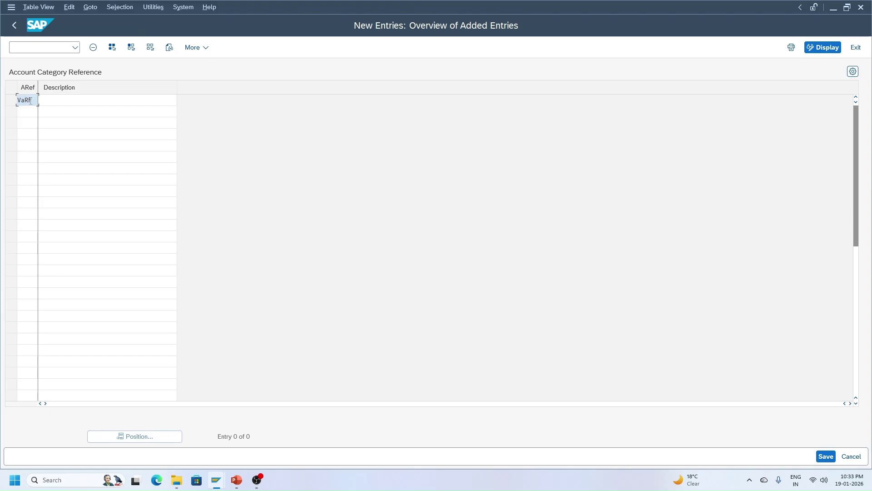
{"action": "key", "text": "Delete"}
{"action": "left_click", "coordinate": [56, 100]}
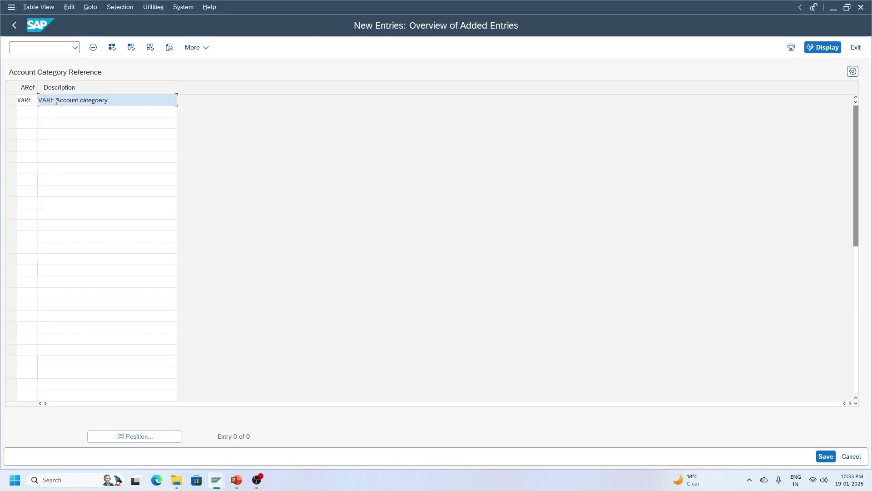
{"action": "type", "text": "referen"}
{"action": "key", "text": "Return"}
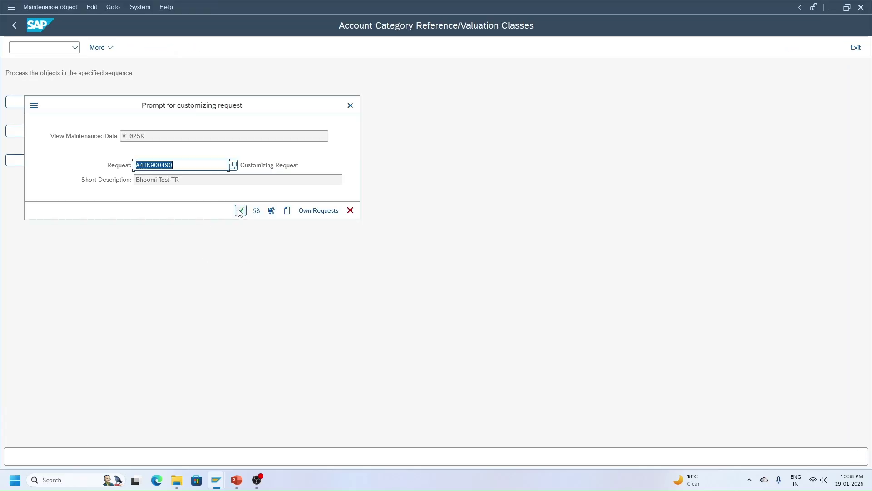
{"action": "left_click", "coordinate": [240, 211]}
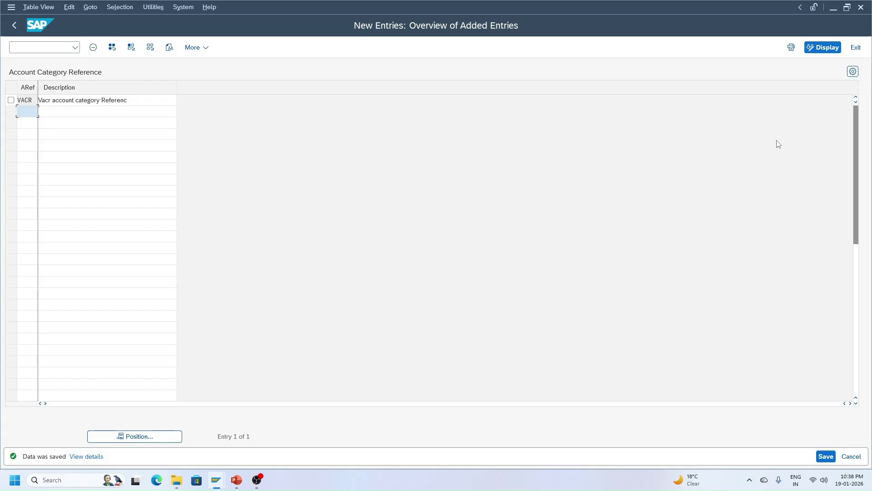
{"action": "left_click", "coordinate": [13, 26]}
{"action": "left_click", "coordinate": [13, 27]}
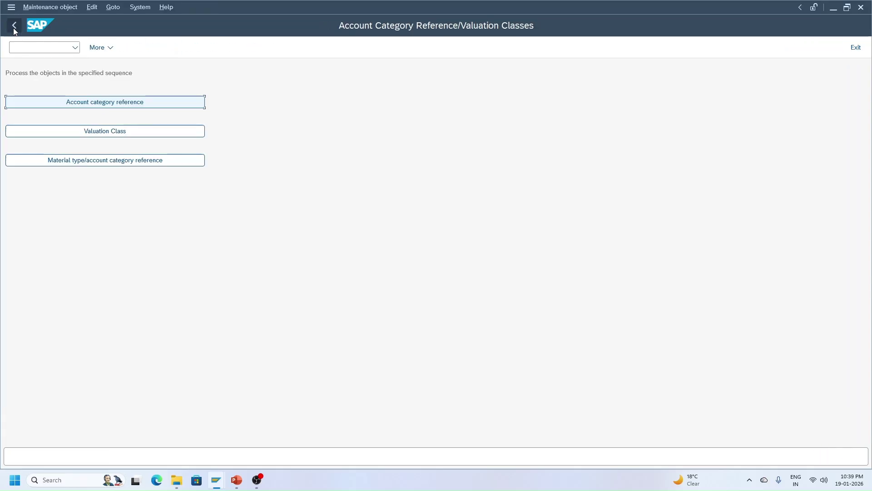
Add valuation class VMVC with account category reference VACR and description "VMcr valuation class".
{"action": "left_click", "coordinate": [119, 132]}
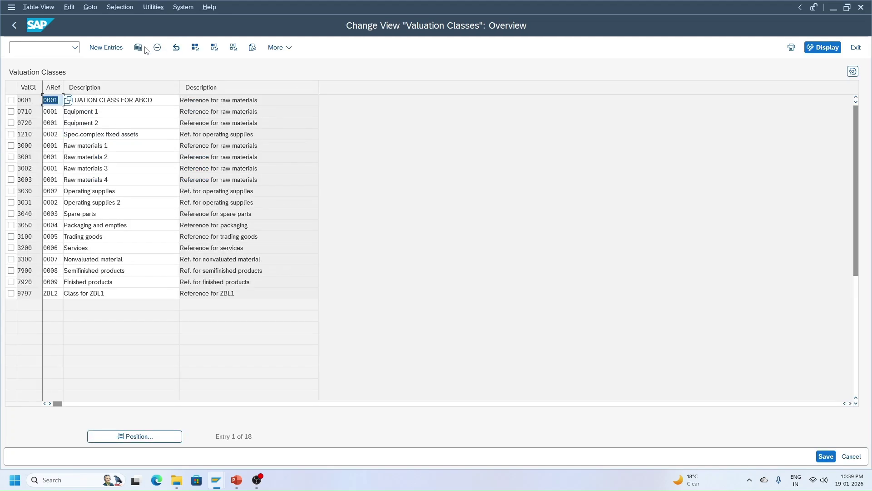
{"action": "left_click", "coordinate": [108, 48]}
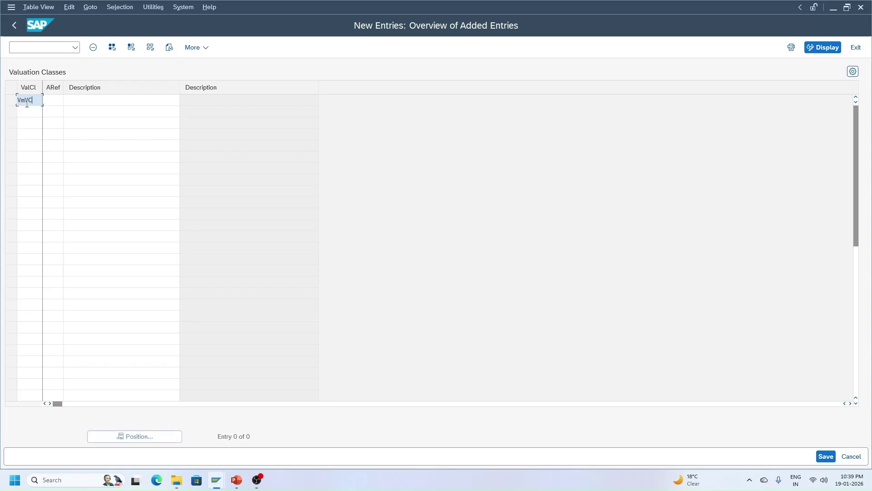
{"action": "key", "text": "BackSpace"}
{"action": "key", "text": "BackSpace"}
{"action": "key", "text": "BackSpace"}
{"action": "key", "text": "Tab"}
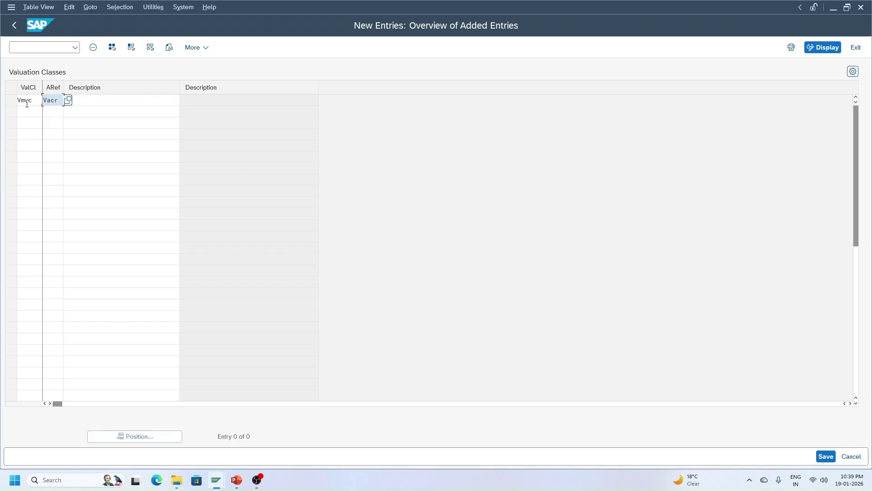
{"action": "key", "text": "Tab"}
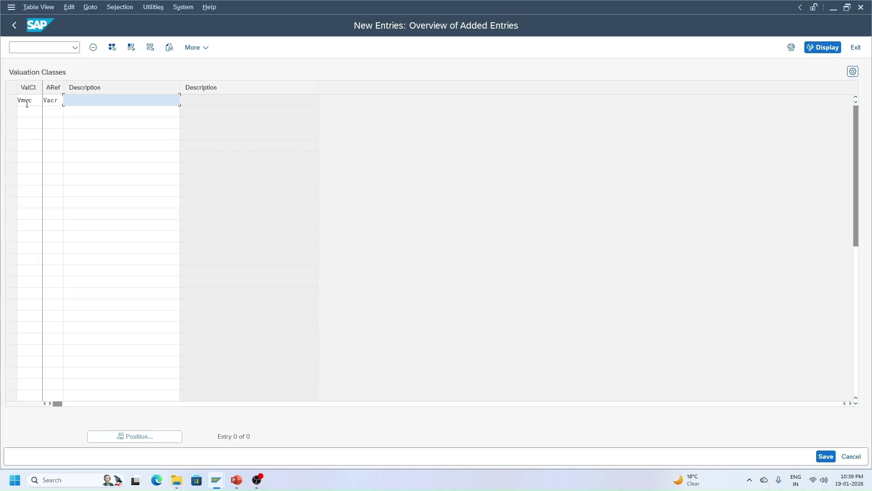
{"action": "type", "text": "VMcr valuation class"}
{"action": "key", "text": "Return"}
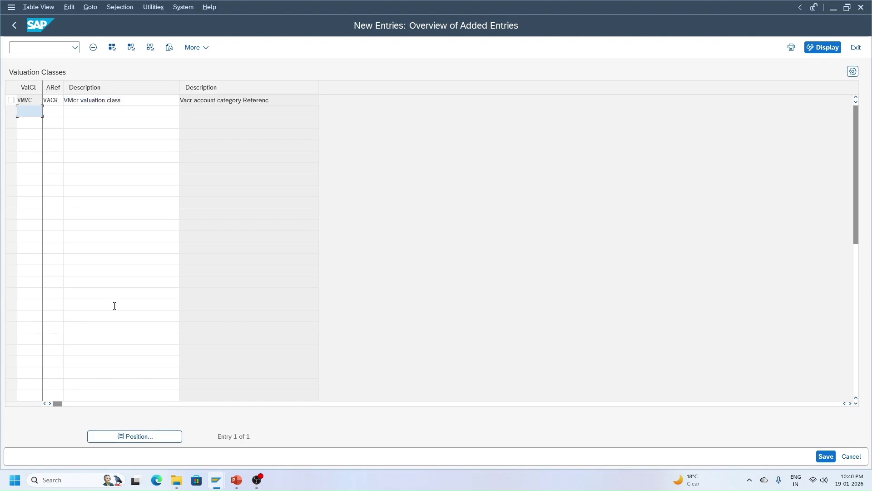
Save the new valuation class in the proposed customizing request and return to the valuation class maintenance objects.
{"action": "left_click", "coordinate": [826, 457]}
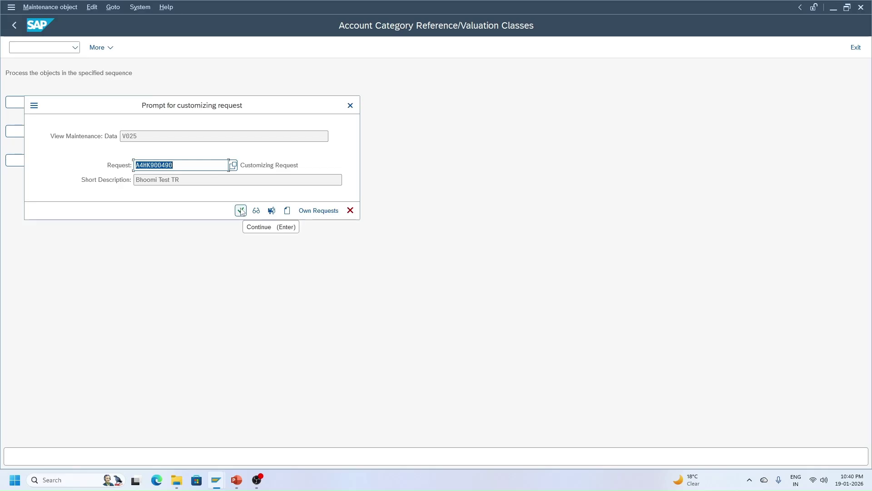
{"action": "left_click", "coordinate": [240, 210]}
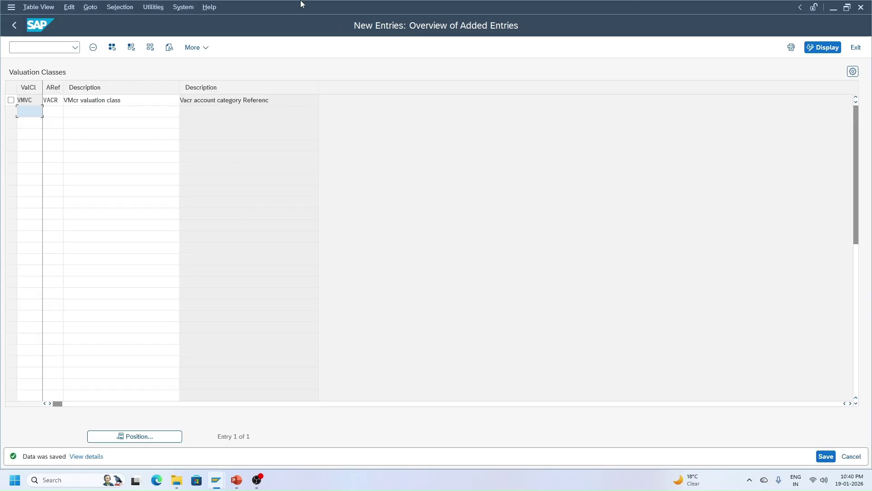
{"action": "left_click", "coordinate": [14, 25]}
{"action": "left_click", "coordinate": [14, 26]}
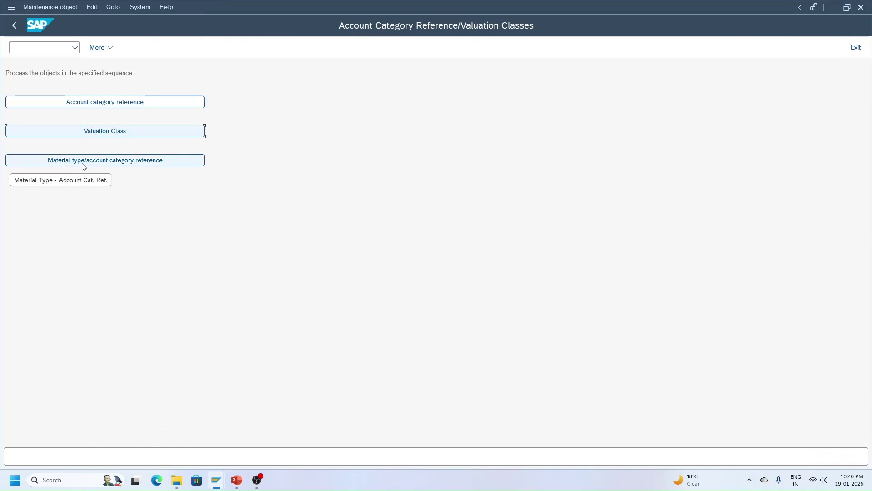
Assign account category reference VACR to material type DROH in the material type/account category reference view.
{"action": "left_click", "coordinate": [99, 163]}
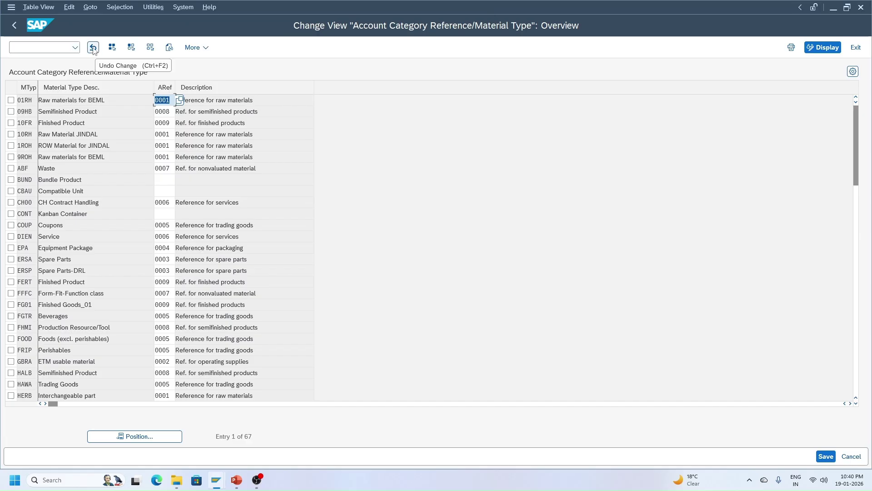
{"action": "left_click", "coordinate": [144, 440]}
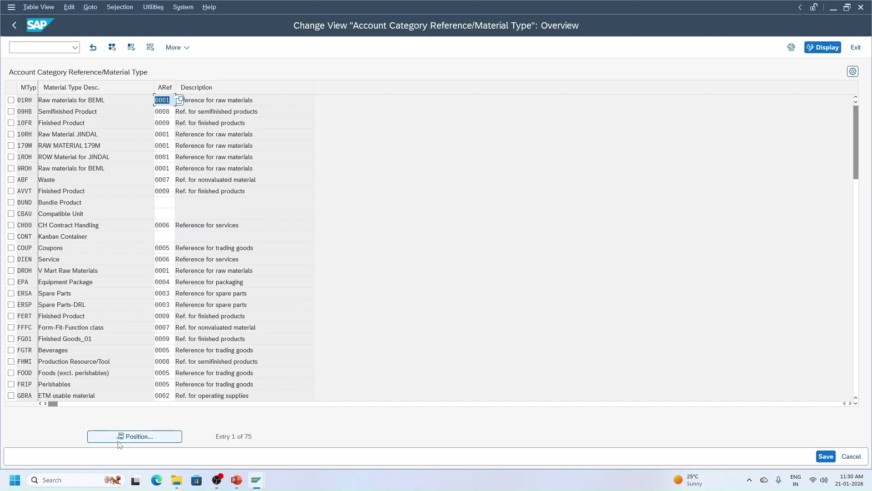
{"action": "left_click", "coordinate": [121, 437]}
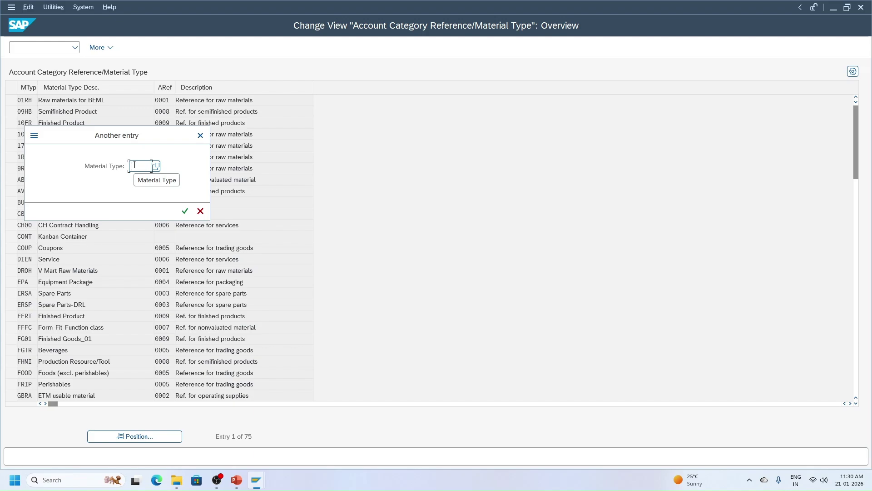
{"action": "type", "text": "droh"}
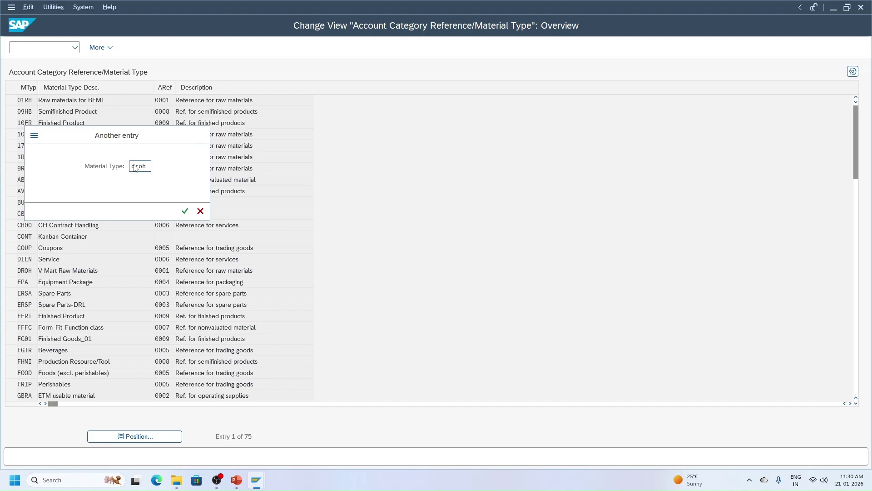
{"action": "key", "text": "Return"}
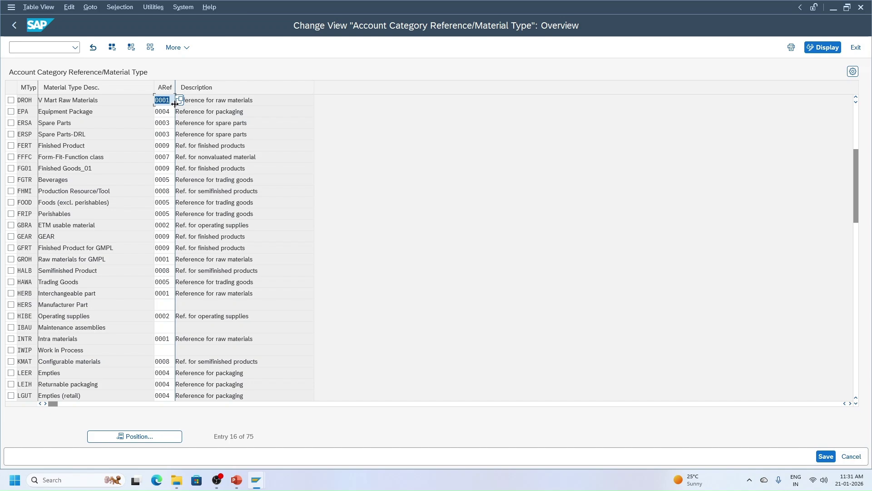
{"action": "key", "text": "Delete"}
{"action": "key", "text": "Return"}
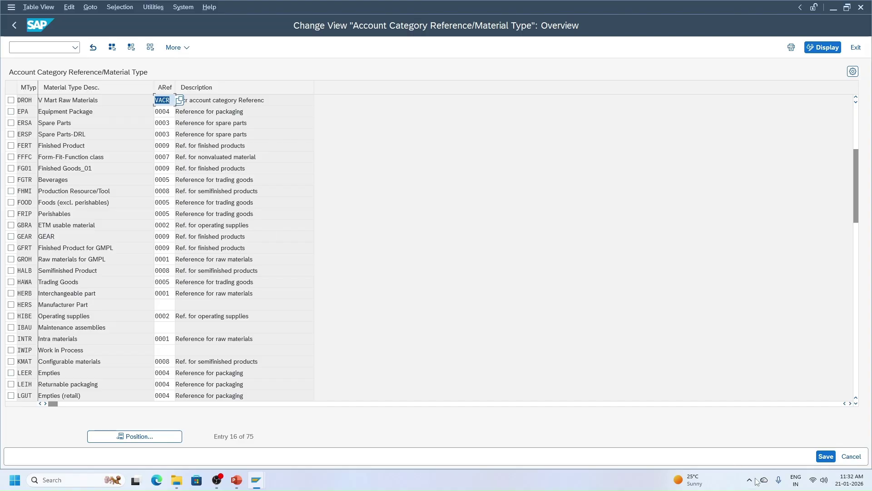
Save the material type assignment in the proposed customizing request and leave the valuation class customizing.
{"action": "left_click", "coordinate": [825, 457]}
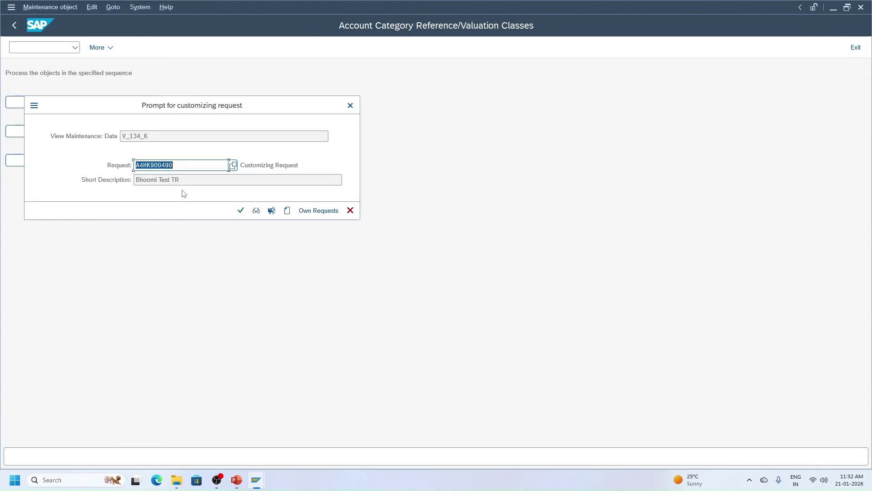
{"action": "left_click", "coordinate": [240, 211]}
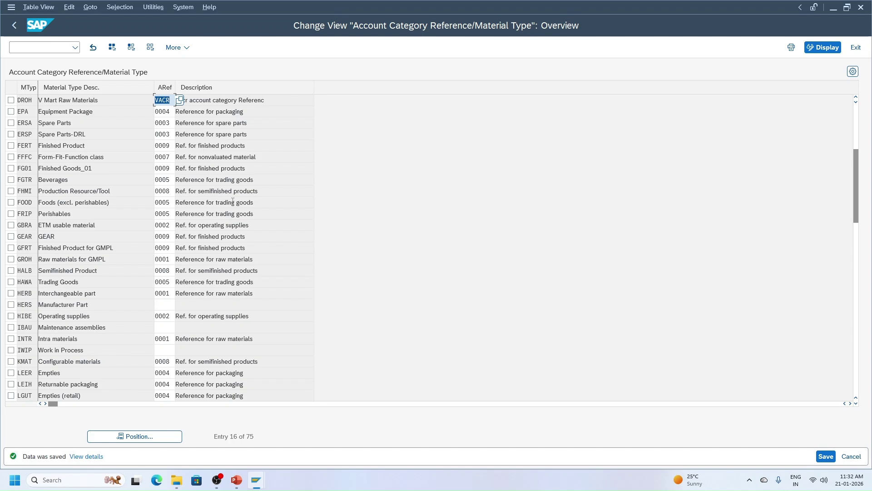
{"action": "left_click", "coordinate": [15, 27]}
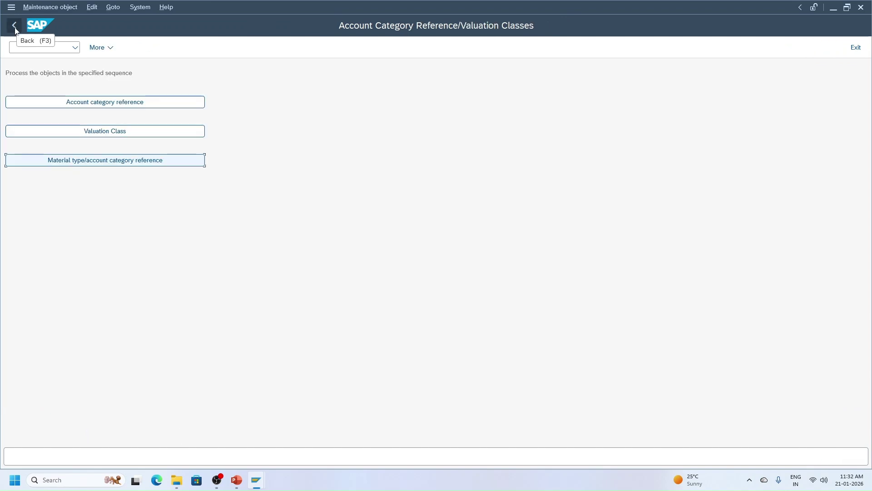
{"action": "left_click", "coordinate": [15, 26]}
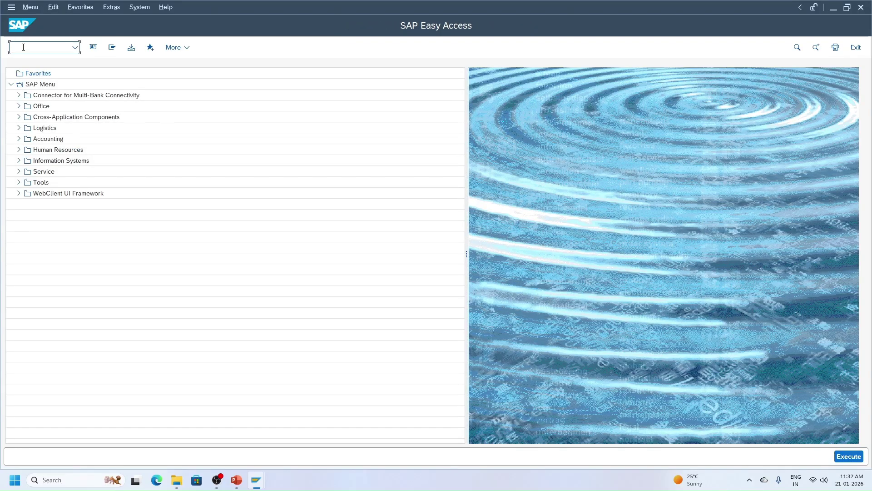
Run transaction OMSK and open the quantity/value updating settings for material type DROH.
{"action": "type", "text": "omsk"}
{"action": "key", "text": "Return"}
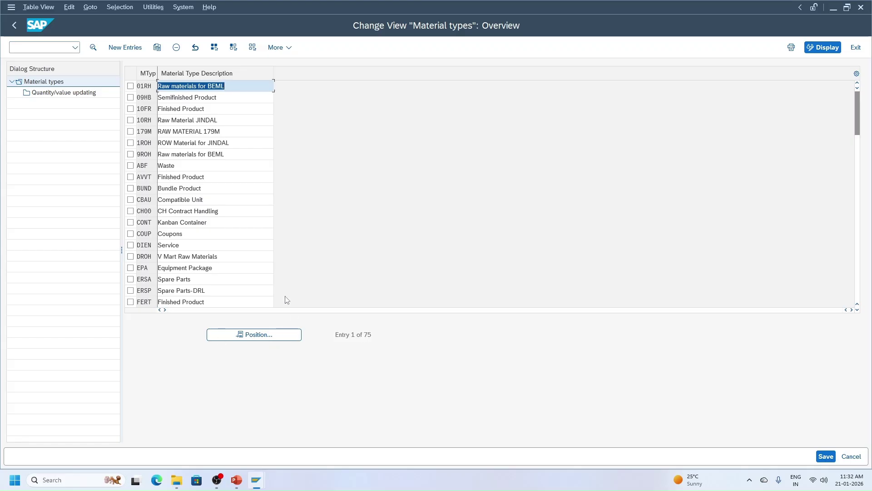
{"action": "left_click", "coordinate": [262, 334]}
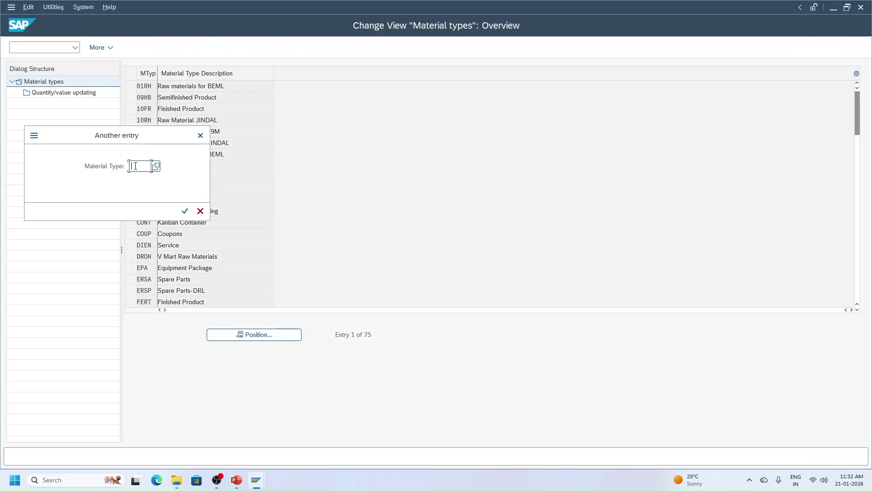
{"action": "type", "text": "droh"}
{"action": "key", "text": "Return"}
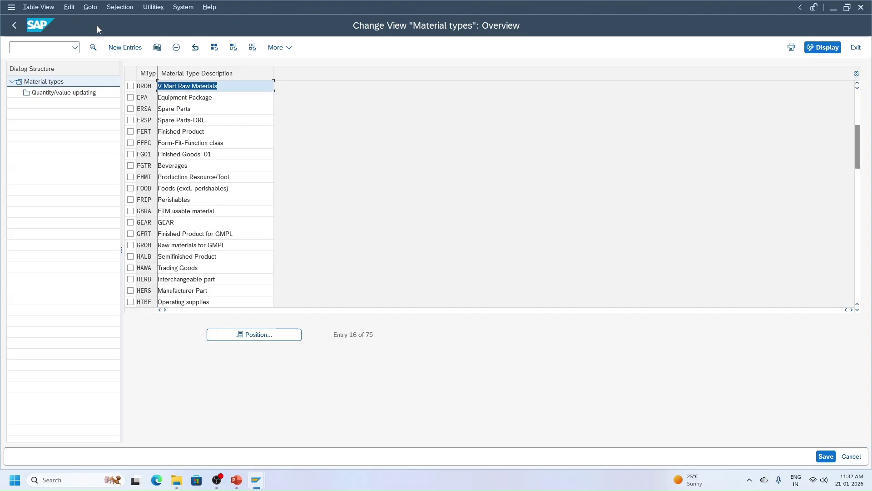
{"action": "left_click", "coordinate": [130, 86]}
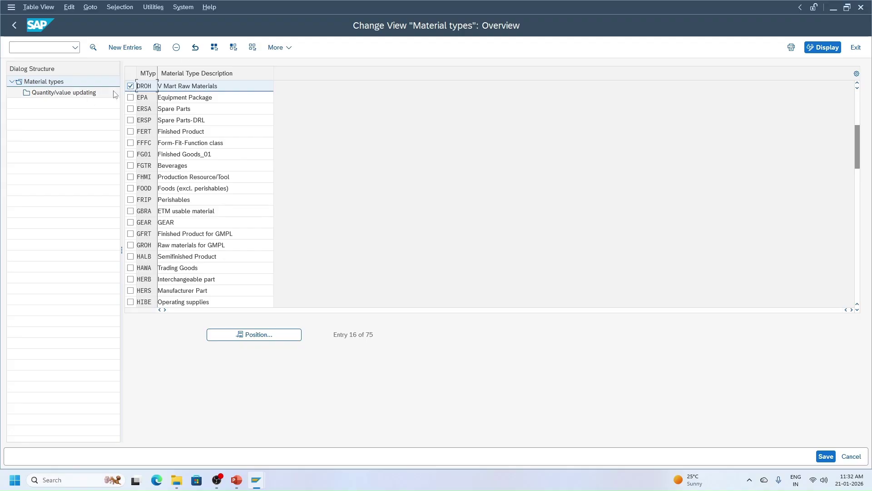
{"action": "double_click", "coordinate": [42, 93]}
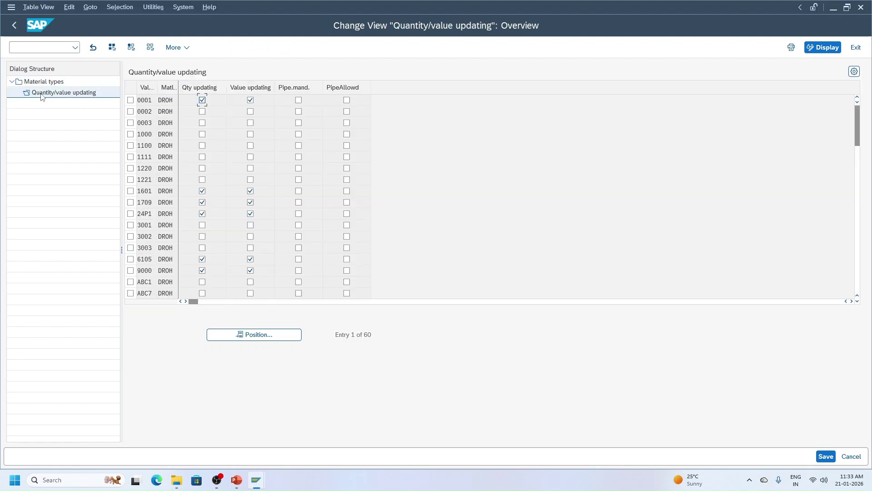
Enable quantity and value updating for valuation area VMPP with material type DROH and save in the proposed customizing request.
{"action": "left_click", "coordinate": [239, 335]}
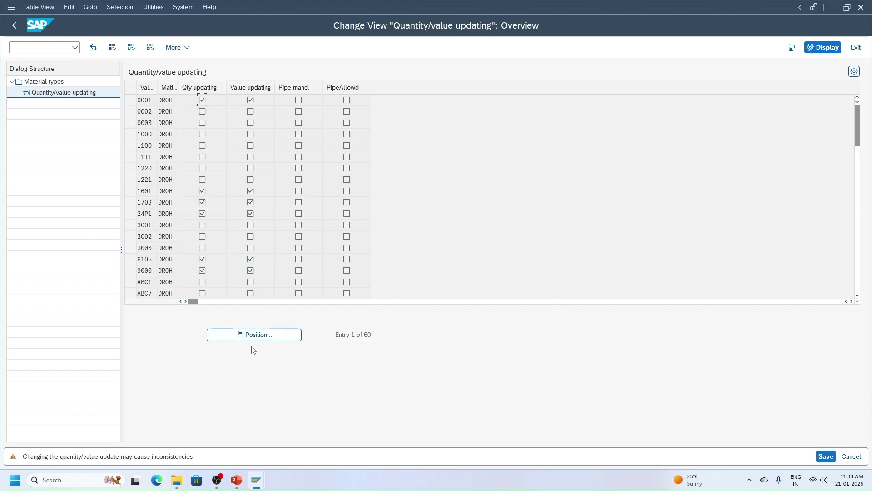
{"action": "left_click", "coordinate": [253, 340]}
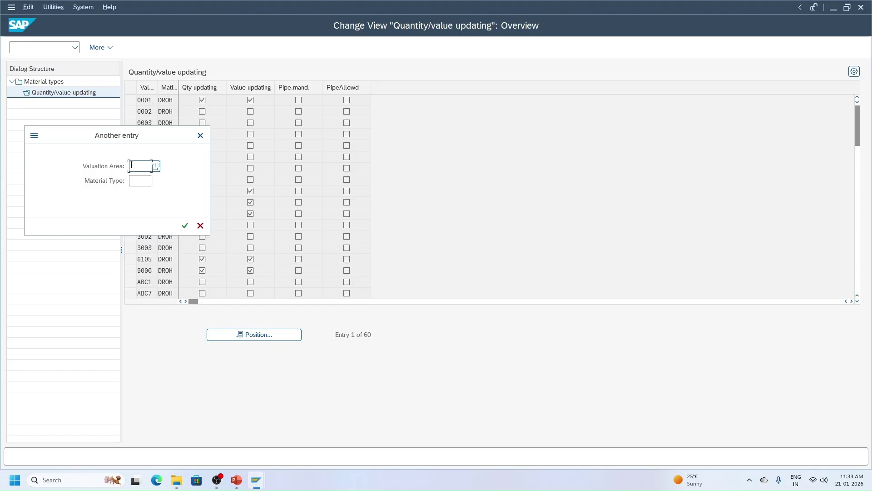
{"action": "type", "text": "vmpp"}
{"action": "left_click", "coordinate": [139, 181]}
{"action": "type", "text": "droh"}
{"action": "left_click", "coordinate": [185, 225]}
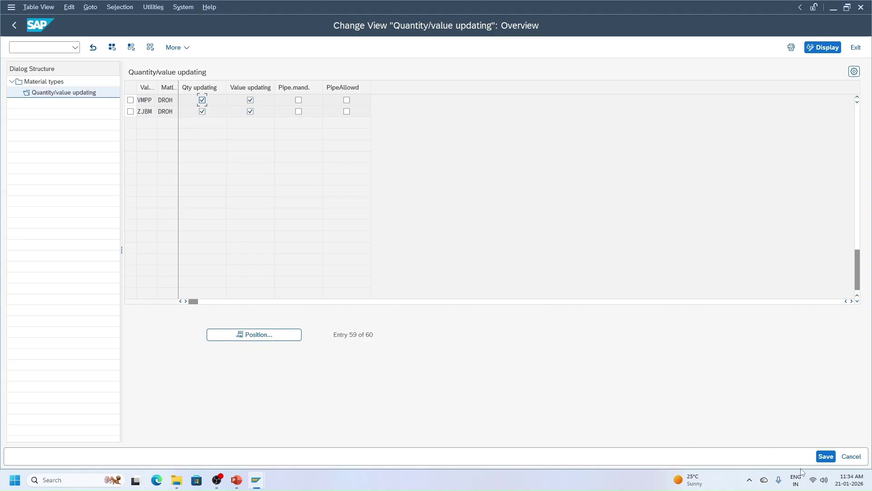
{"action": "left_click", "coordinate": [825, 456]}
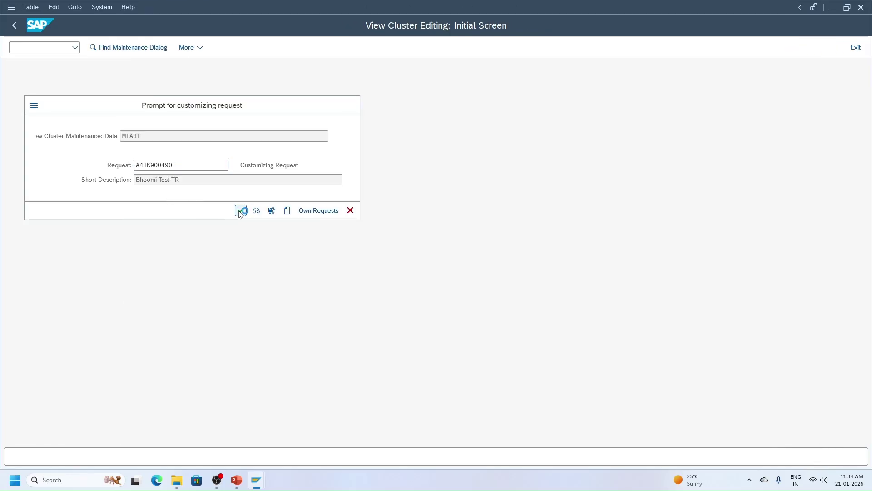
{"action": "left_click", "coordinate": [240, 211]}
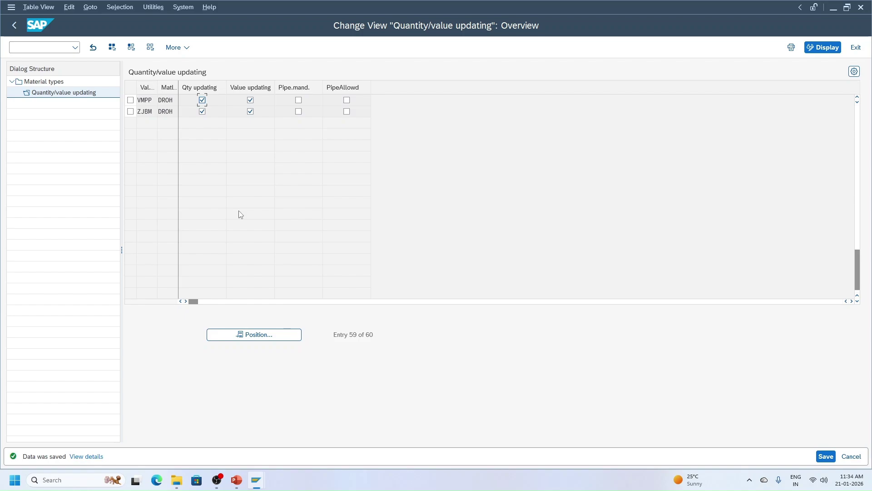